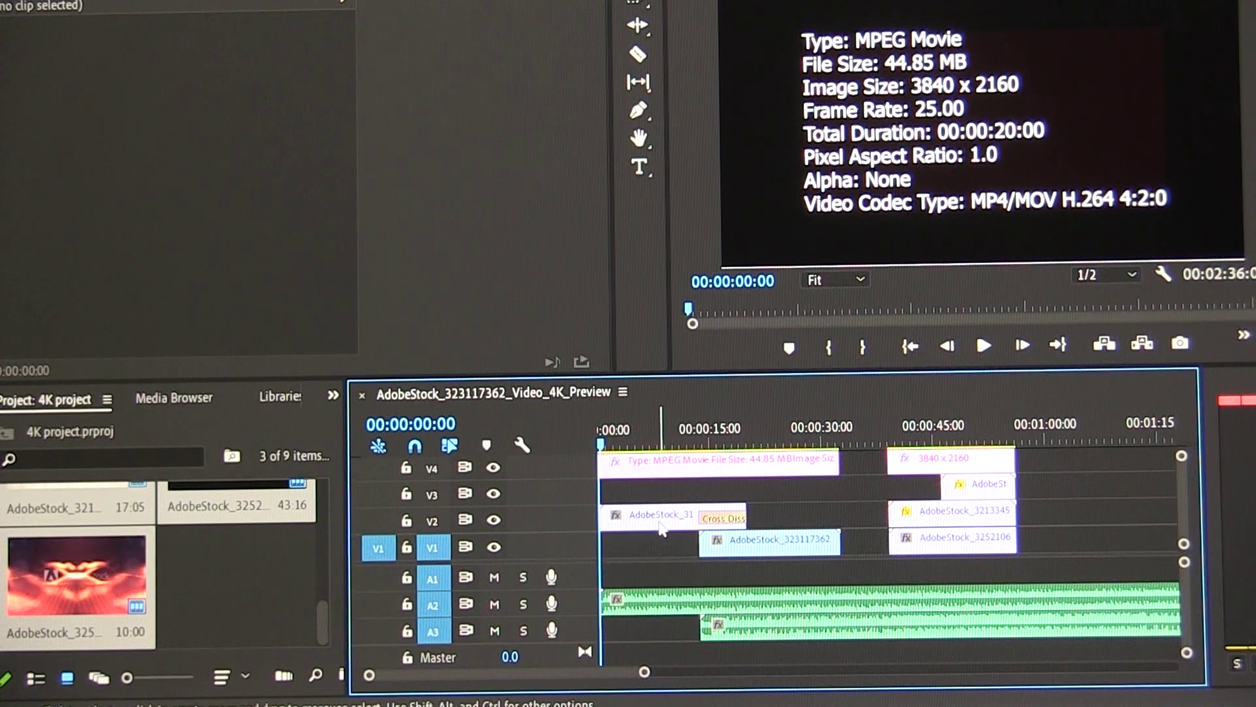
- Play the layered 4K sequence from the start until past the 21-second mark
{"action": "key", "text": "space"}
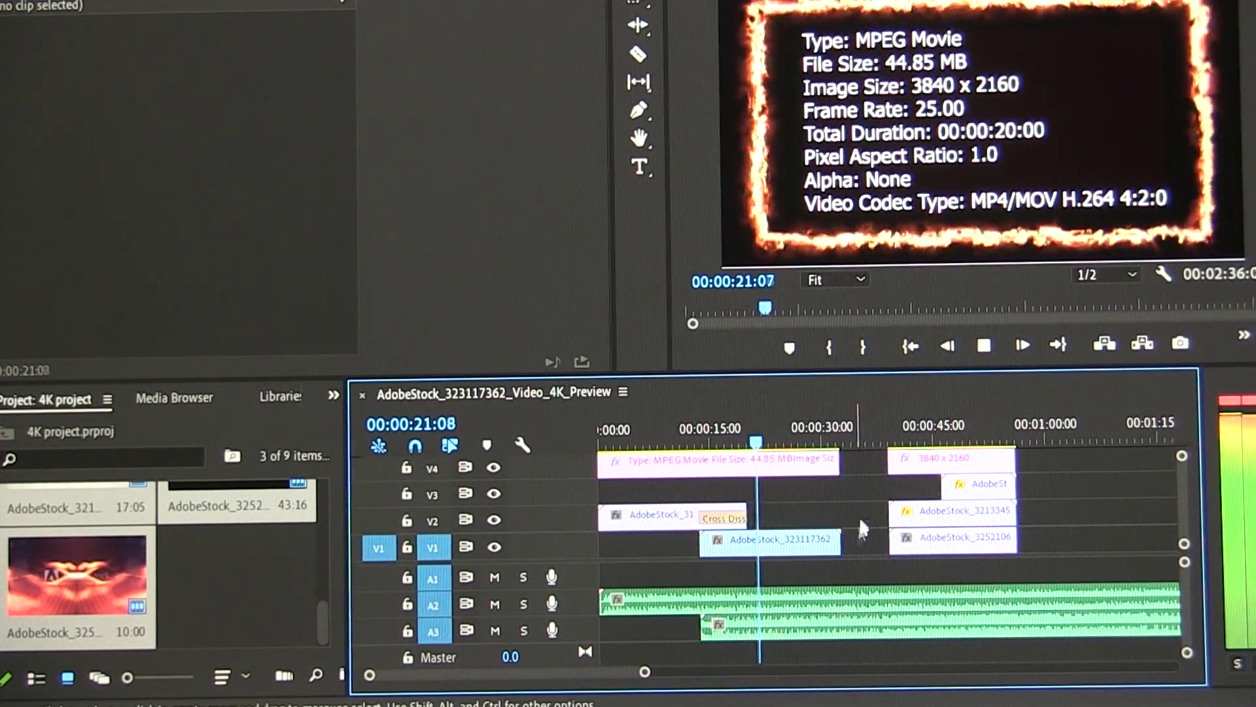
- Play the sequence from 00:00:38 and pause at 00:00:52:24 on the 3840 x 2160 shot
{"action": "left_click", "coordinate": [886, 440]}
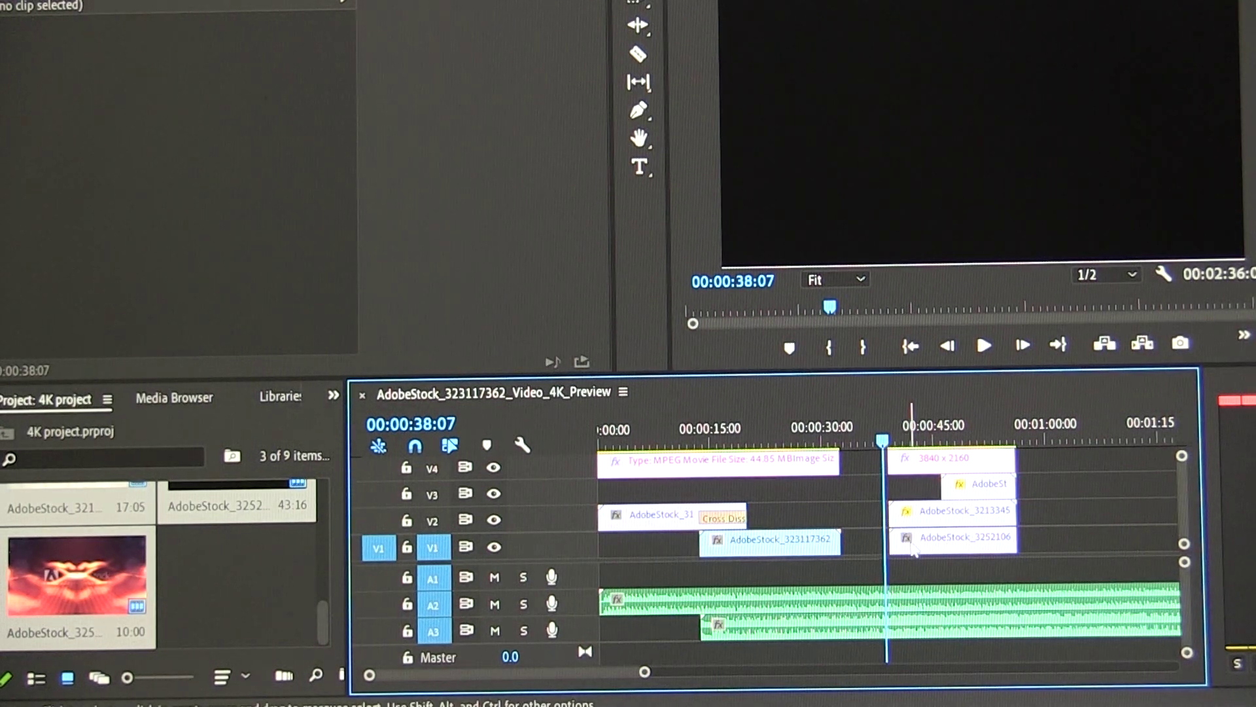
{"action": "mouse_move", "coordinate": [953, 536]}
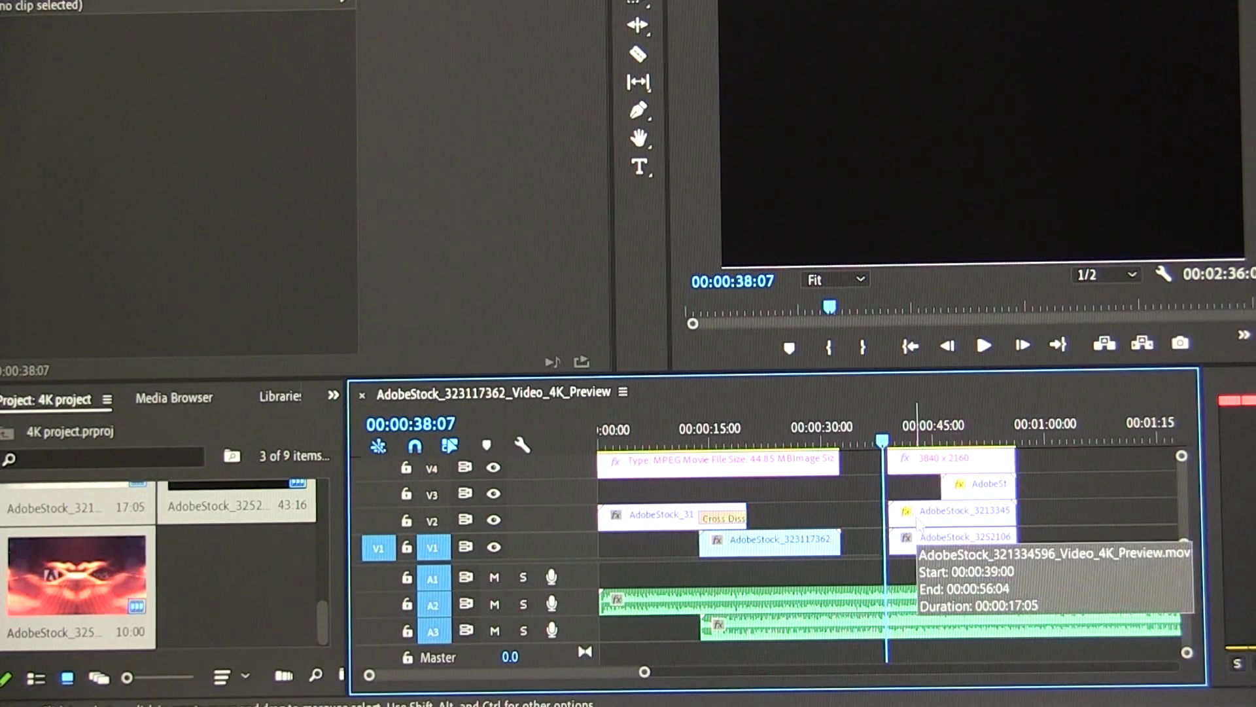
{"action": "key", "text": "space"}
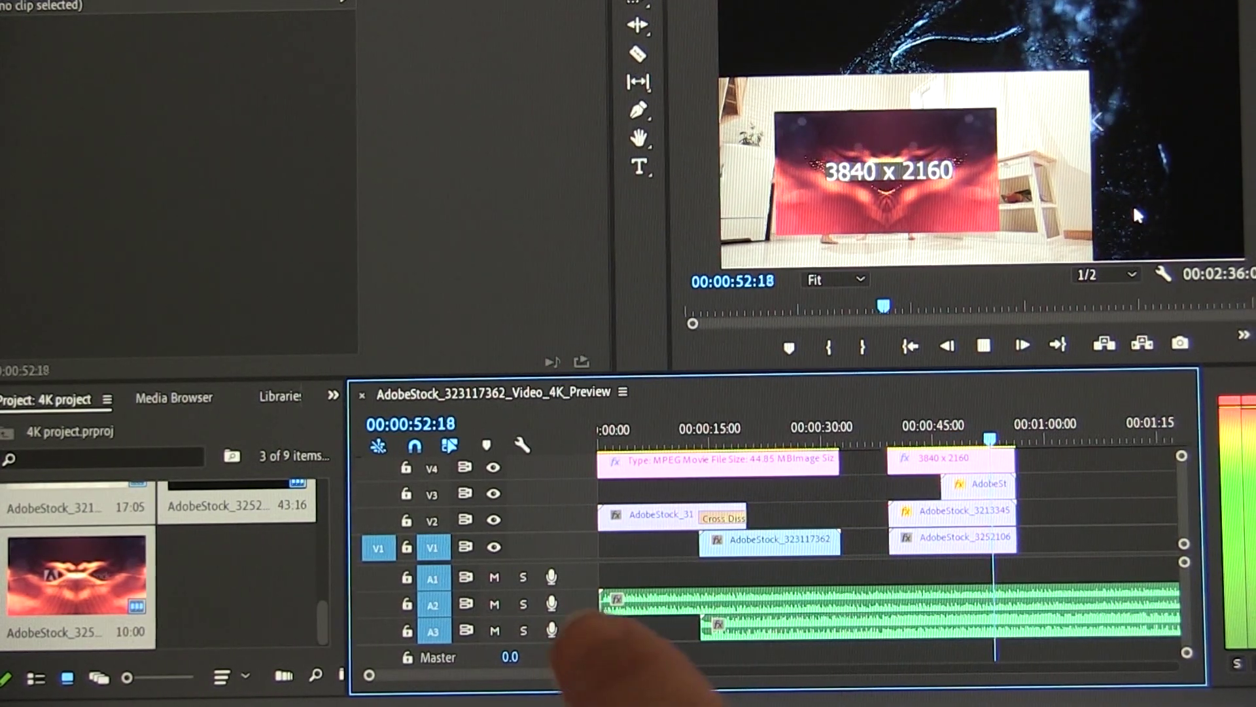
{"action": "key", "text": "space"}
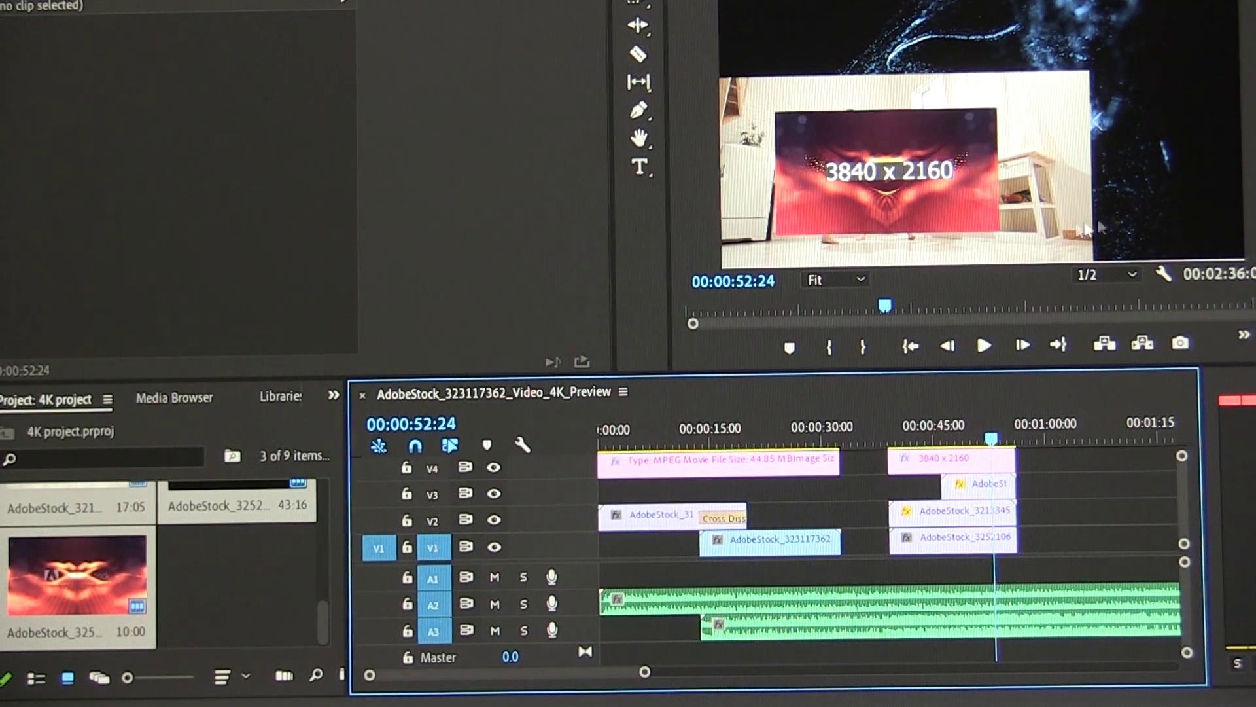